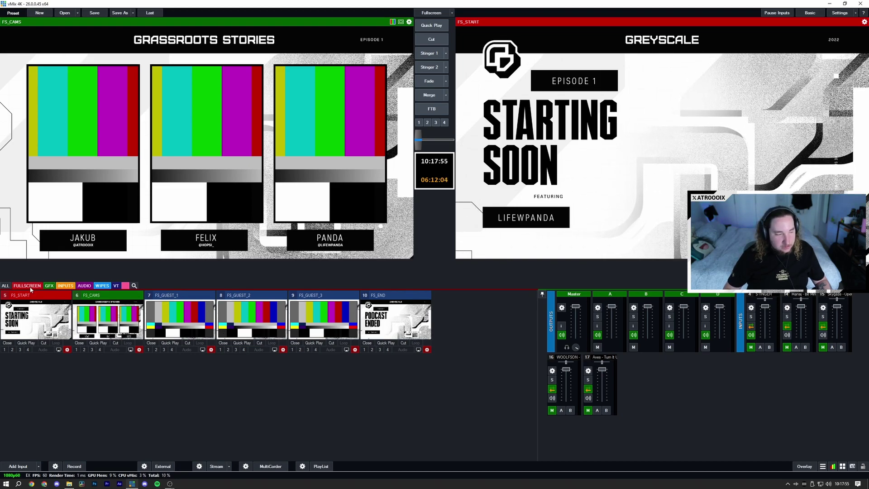
Step: Browse the full input list, then filter it to fullscreen inputs only
click(5, 285)
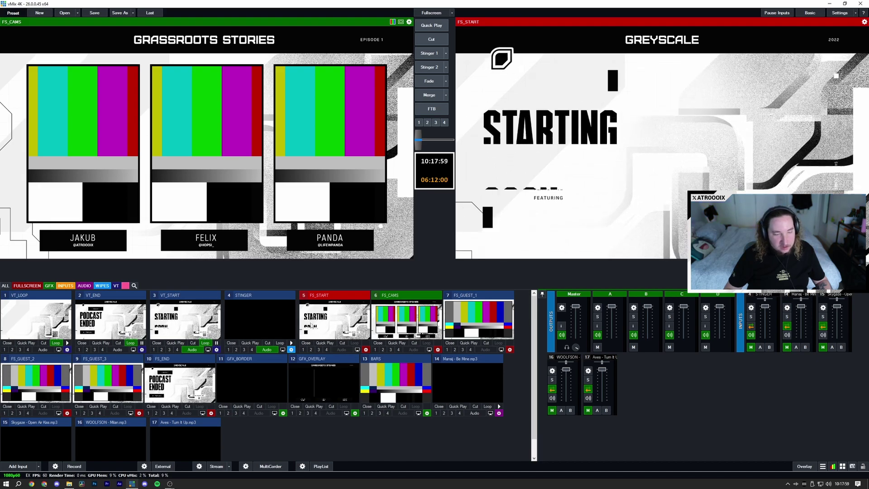
scroll(268, 341, down, 1)
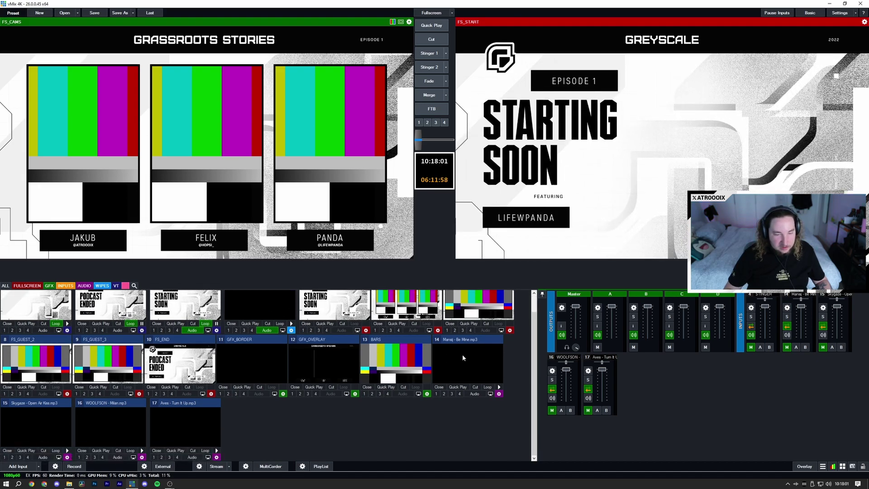
scroll(61, 306, up, 1)
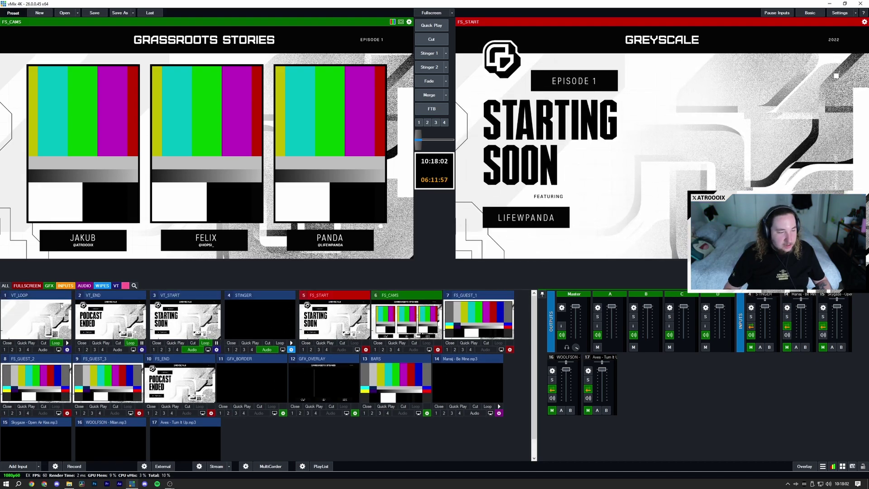
click(27, 286)
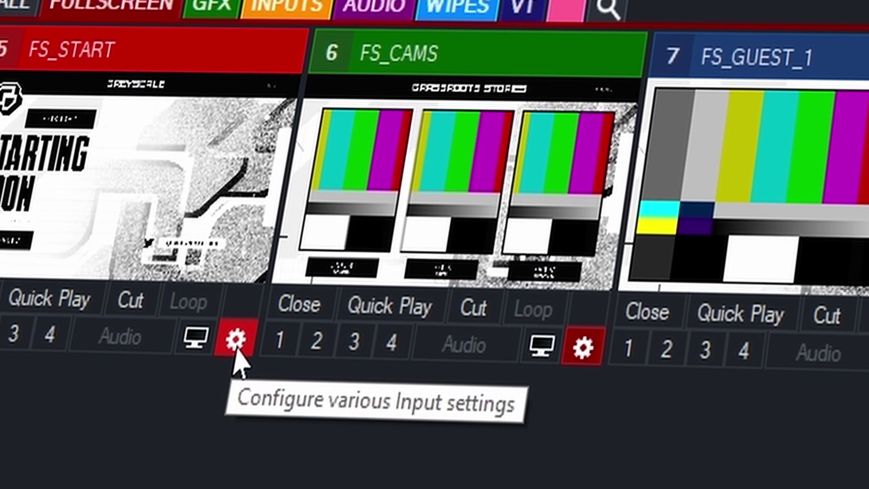
Step: Open input 5 FS_START's settings at the Triggers page
click(67, 349)
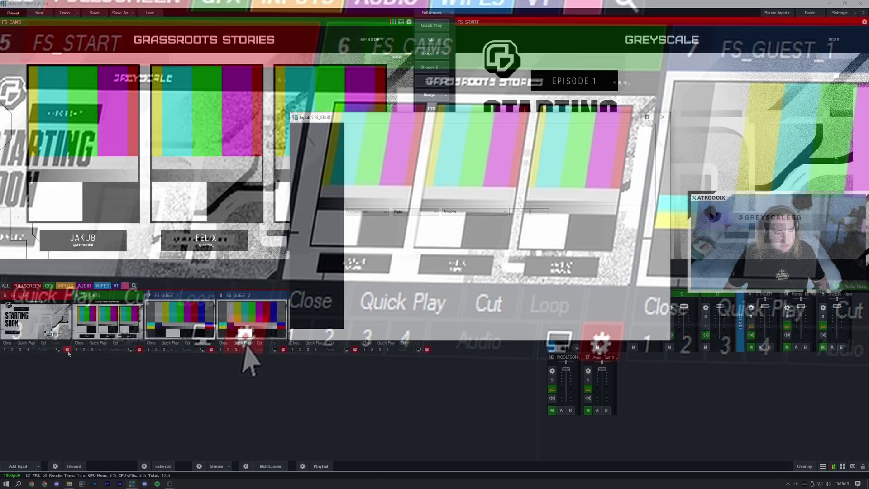
click(311, 128)
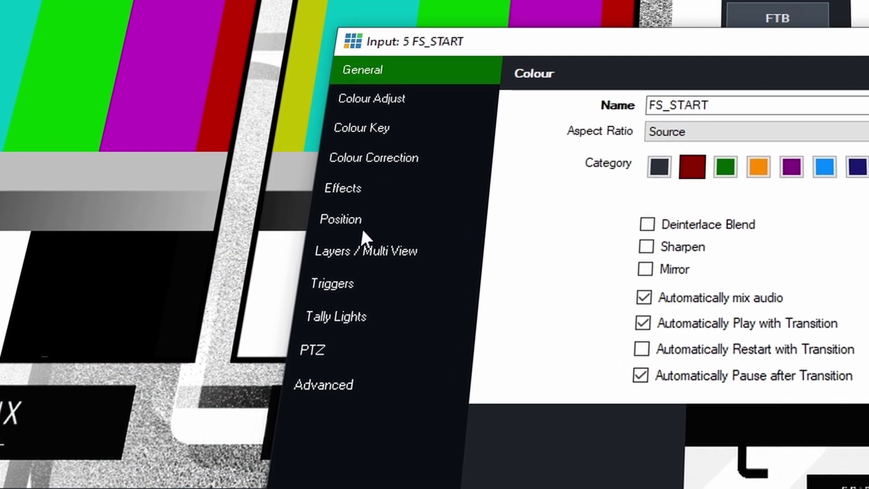
click(303, 199)
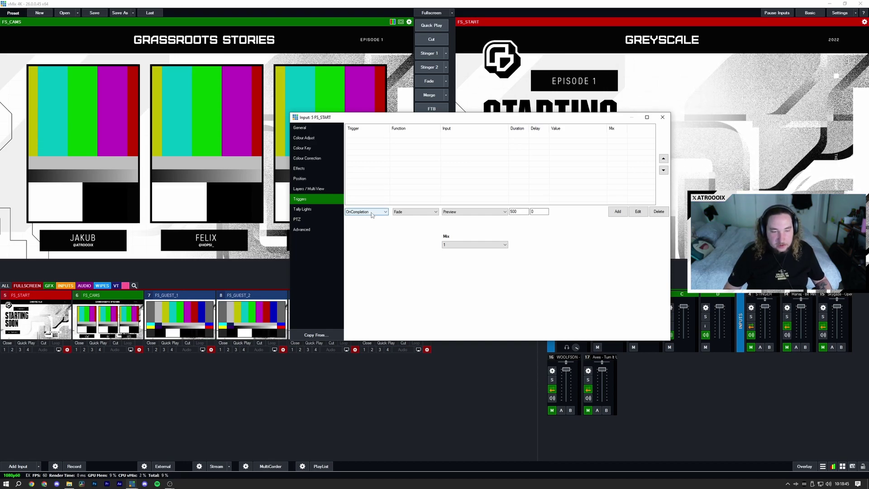
Step: Change the new FS_START trigger's event from OnCompletion to OnTransitionIn, then bring up its function picker
click(379, 213)
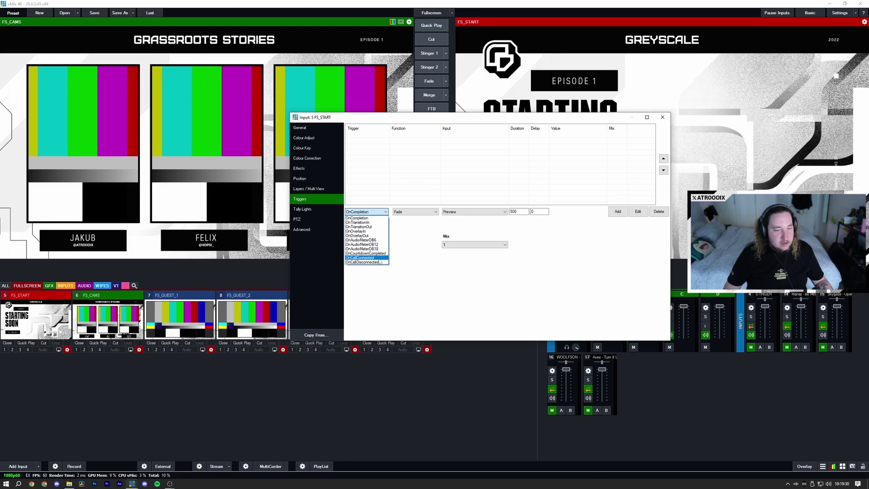
click(424, 245)
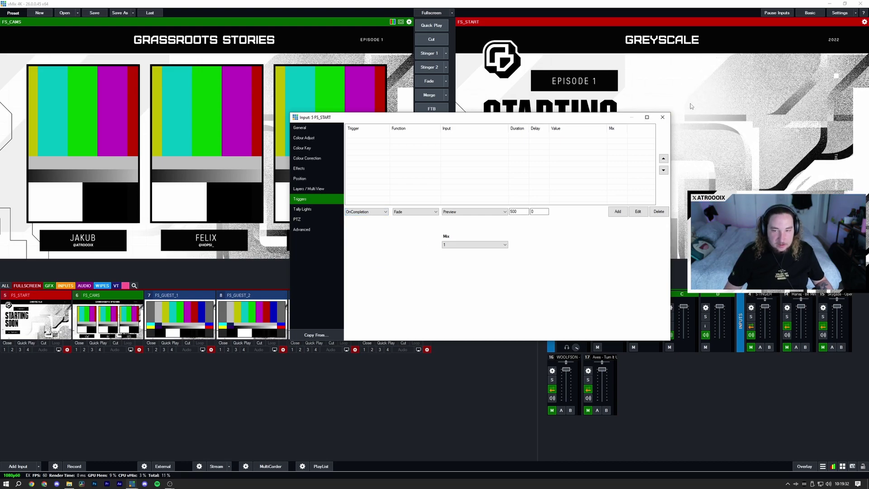
click(384, 215)
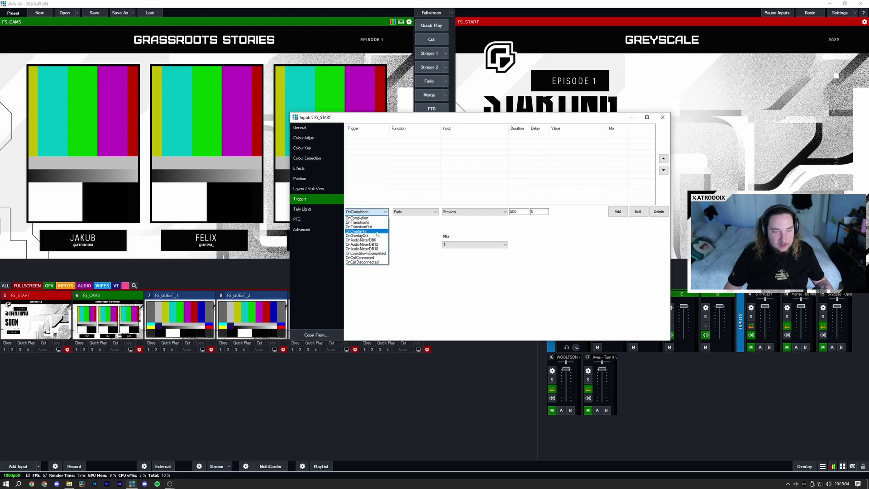
click(361, 225)
click(398, 214)
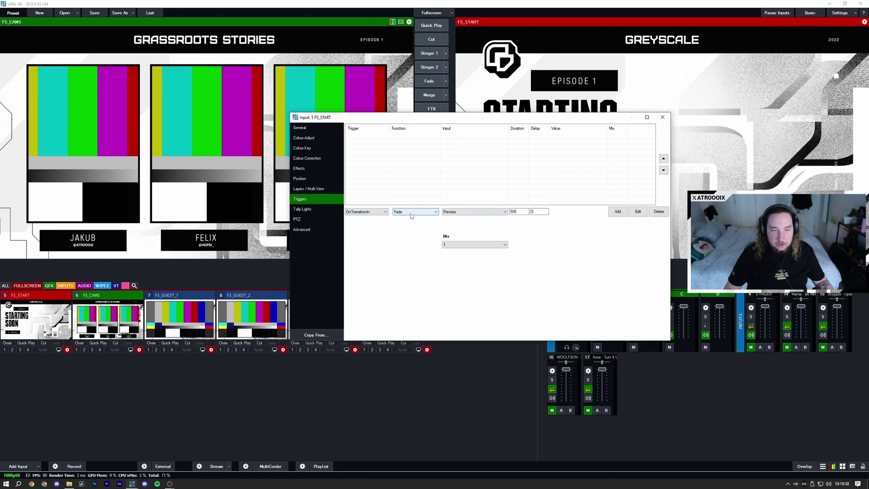
click(411, 215)
Step: Search all functions for 'fade' and choose SetVolumeFade for the trigger
click(417, 230)
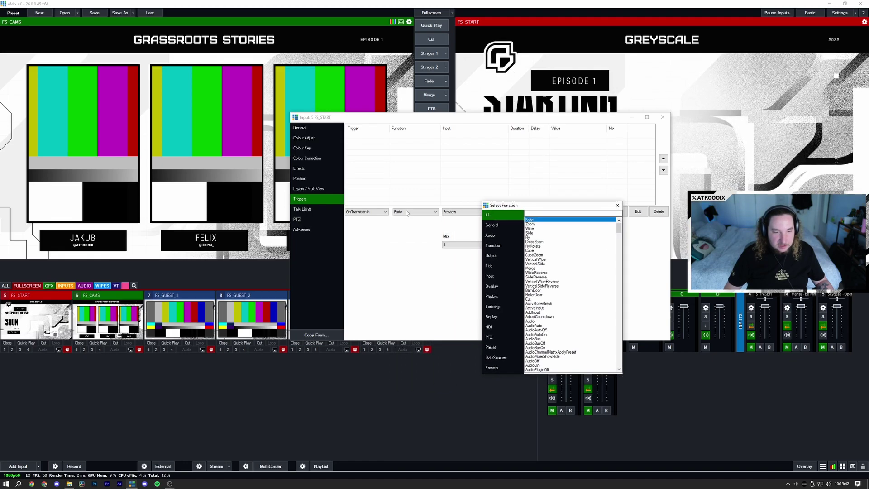
drag(619, 228, 606, 209)
text(fade)
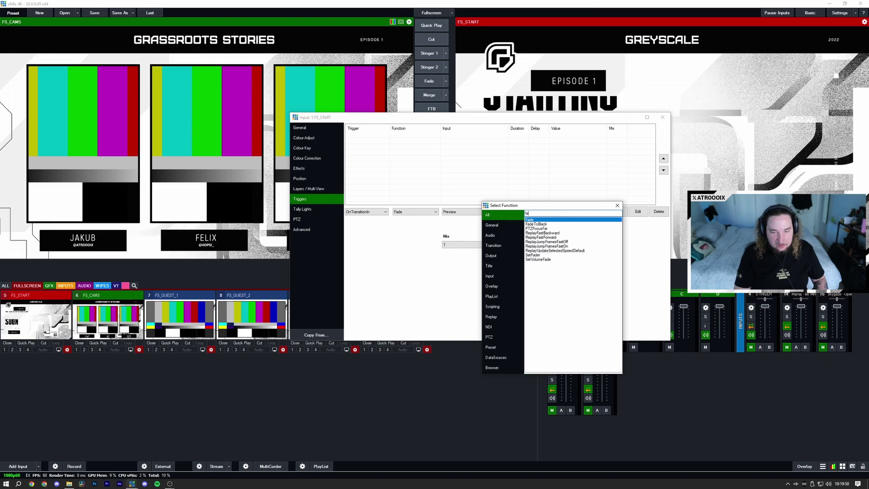
click(540, 234)
double_click(540, 233)
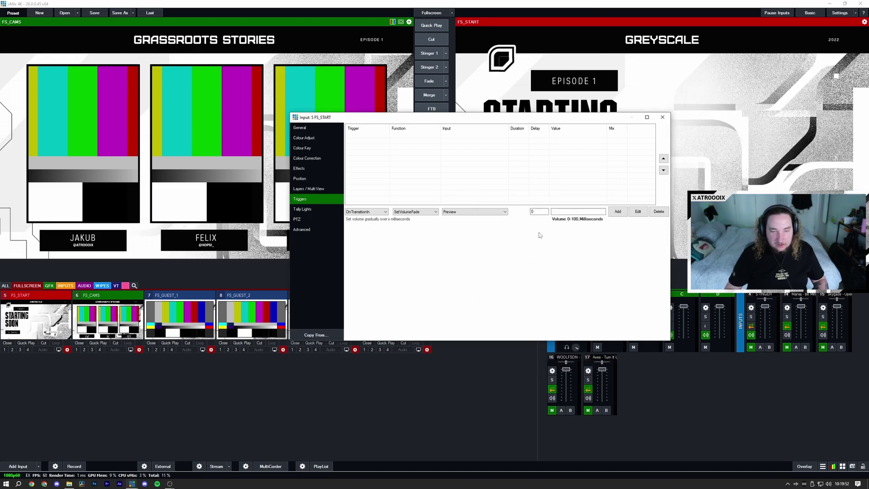
Step: Target the 14 Mansij - Be Mine.mp3 input with value 75,2500
click(494, 212)
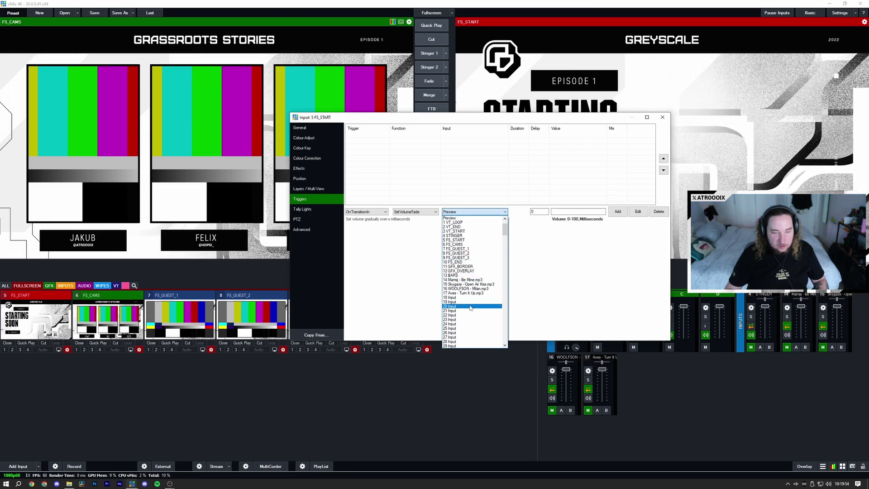
click(458, 280)
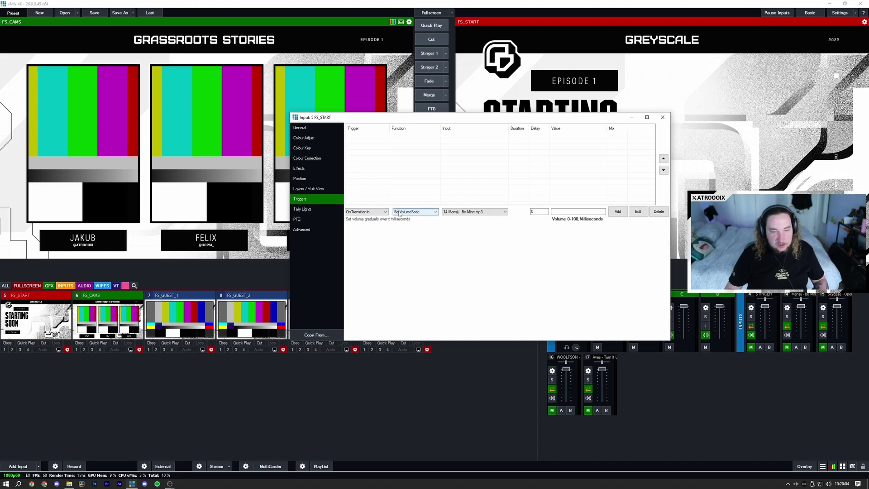
click(595, 211)
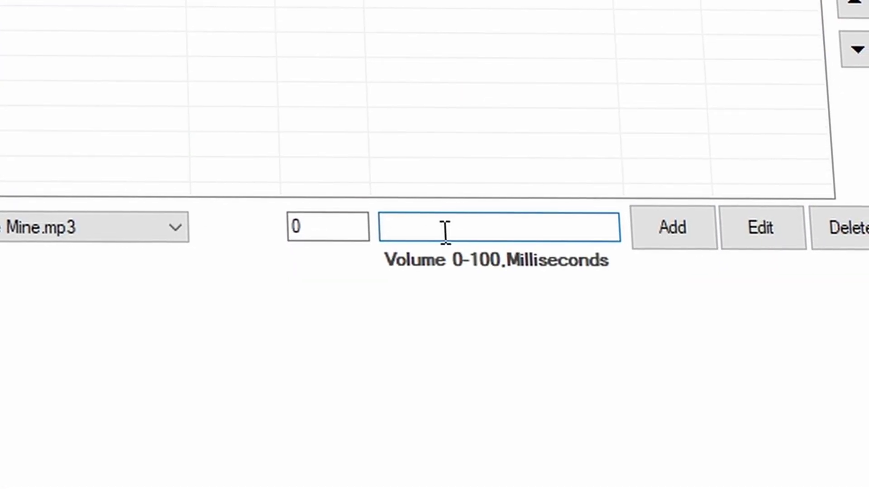
text(75)
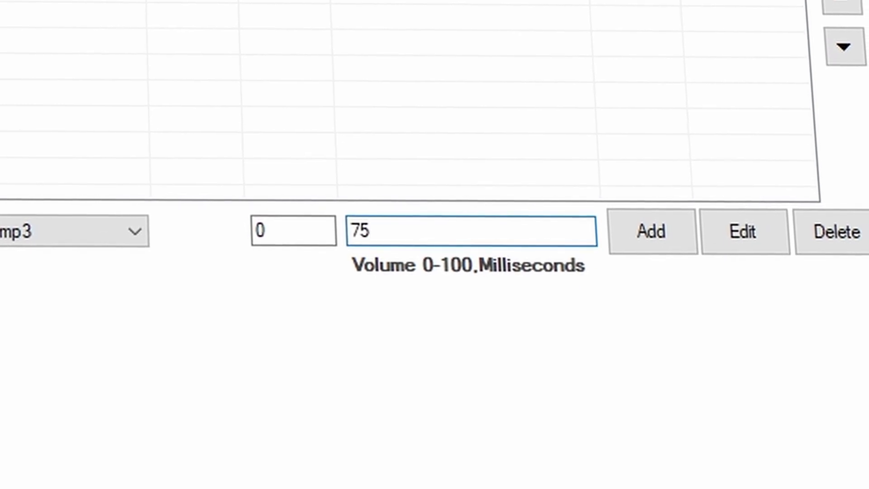
text(,2500)
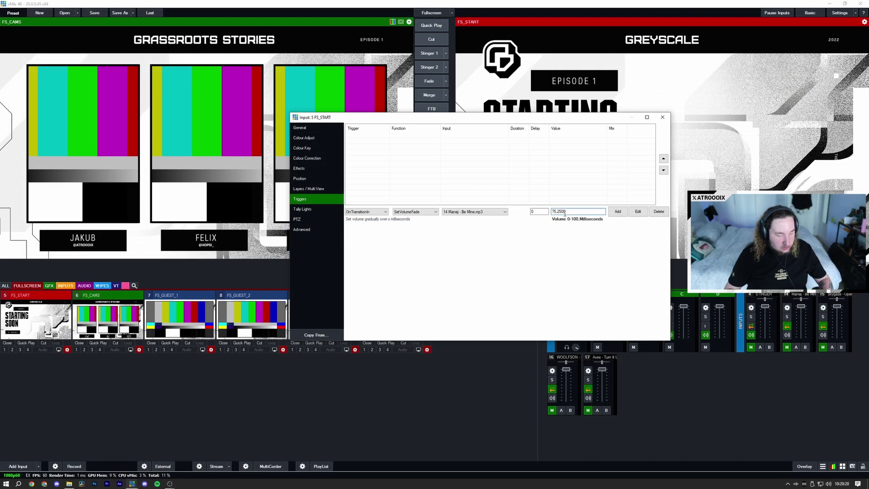
Step: Add the SetVolumeFade trigger, then switch the edited trigger's function to Restart
click(617, 211)
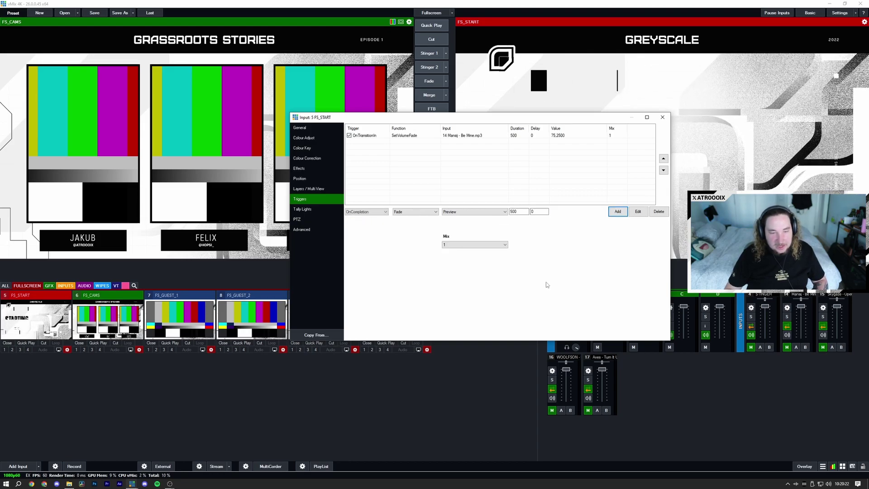
click(388, 136)
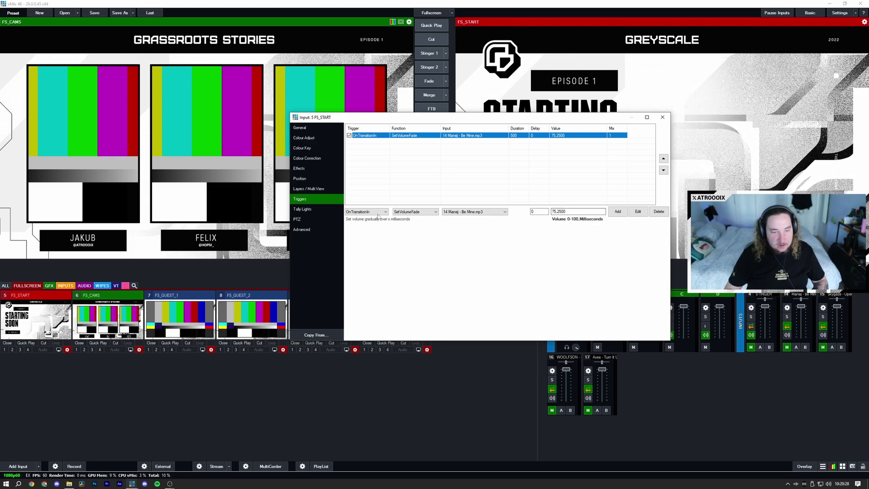
click(403, 212)
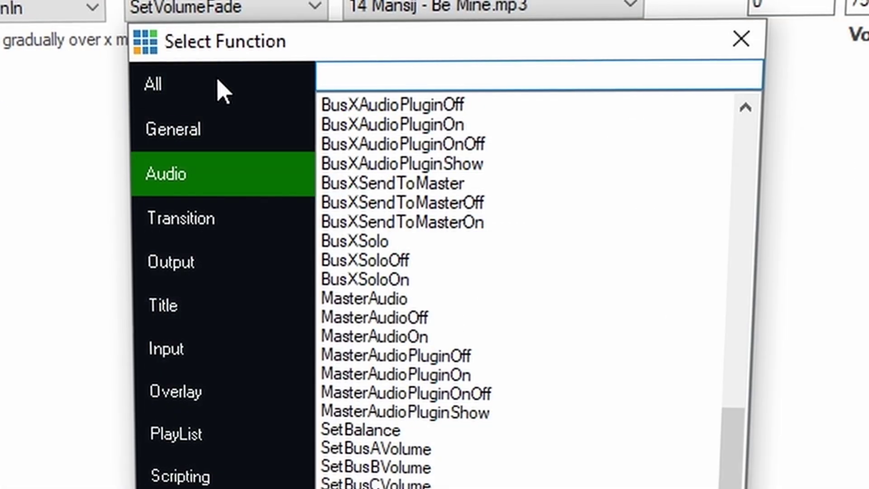
click(412, 229)
click(443, 229)
text(restart)
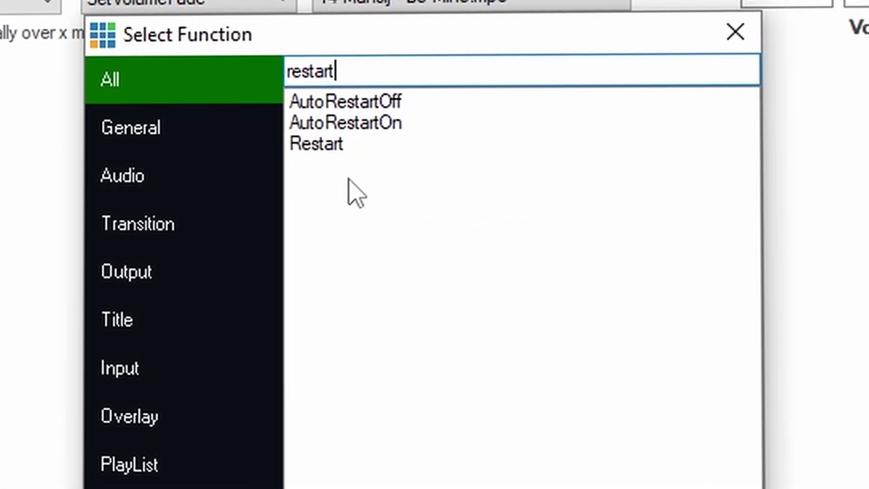
click(323, 144)
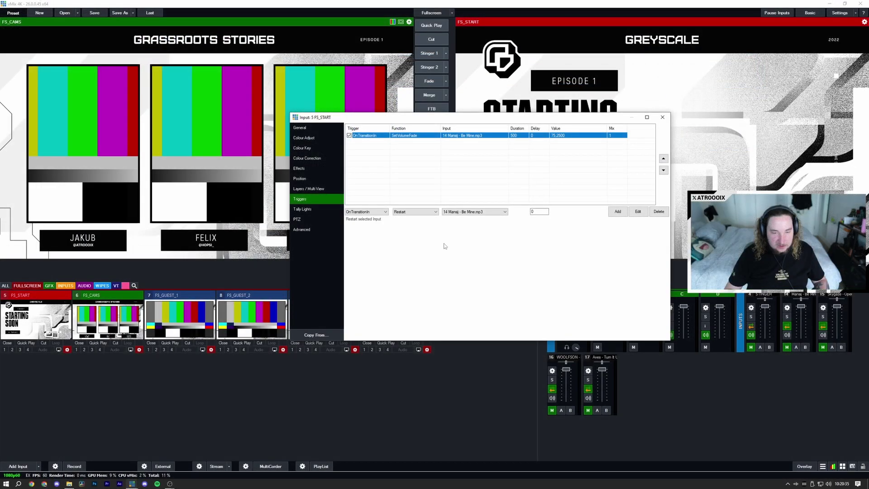
Step: Add the Restart trigger and move it above the volume fade
click(618, 212)
click(366, 142)
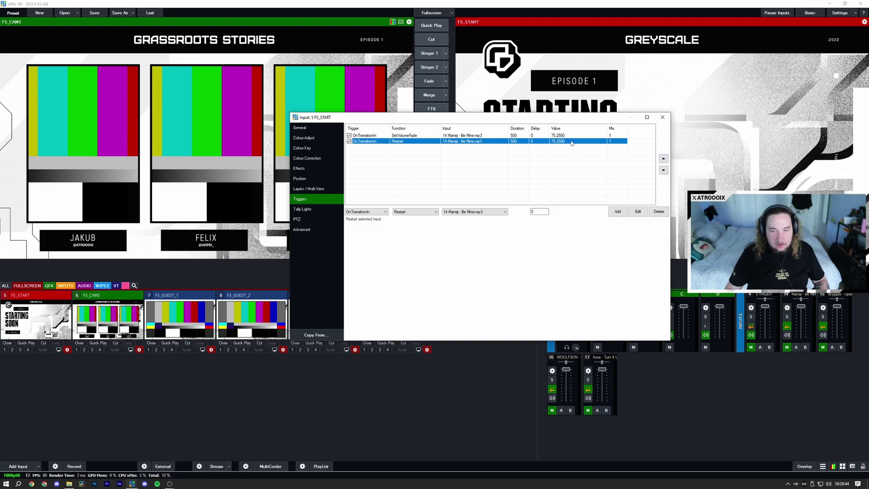
click(663, 159)
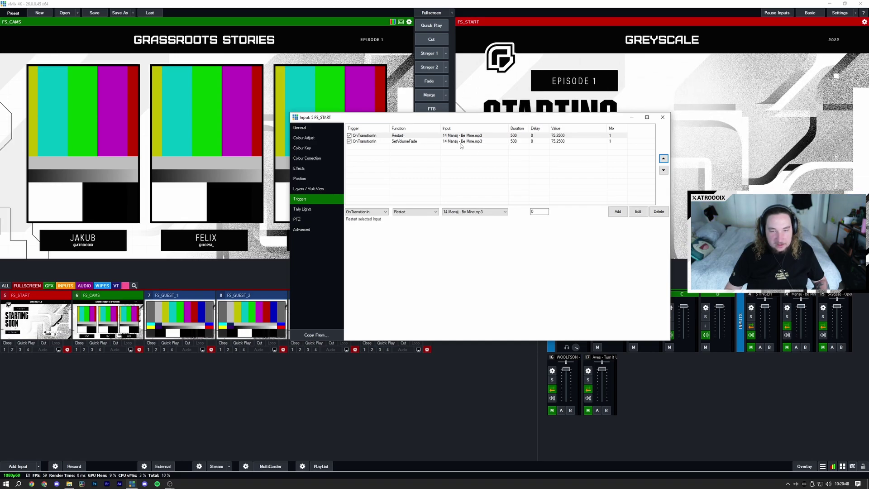
Step: Close FS_START's settings, turn on Be Mine.mp3 audio and pull its fader to 0
click(663, 118)
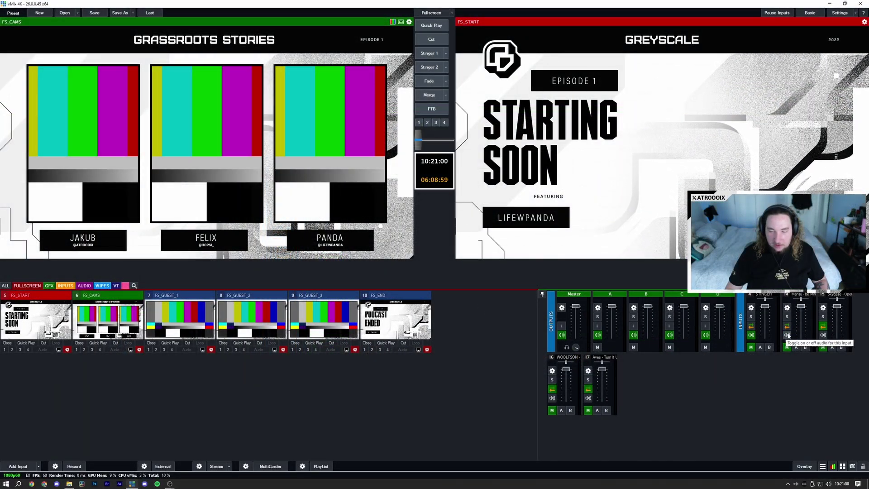
click(788, 335)
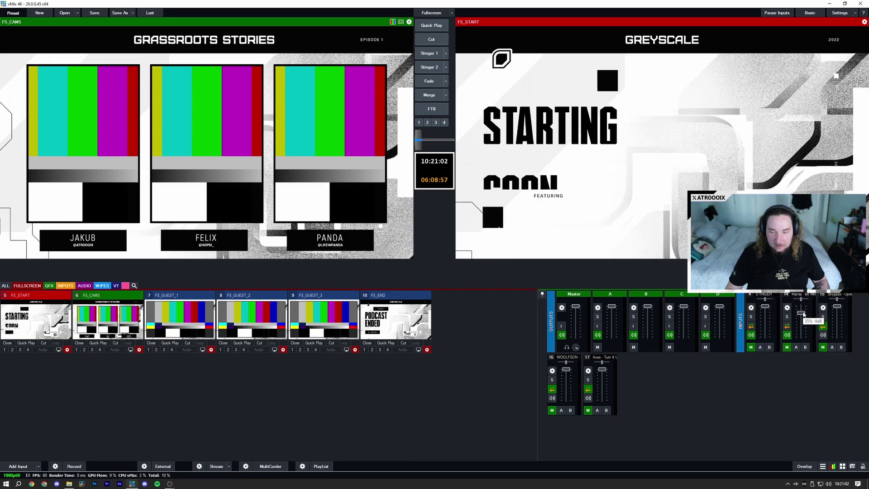
drag(801, 307, 802, 336)
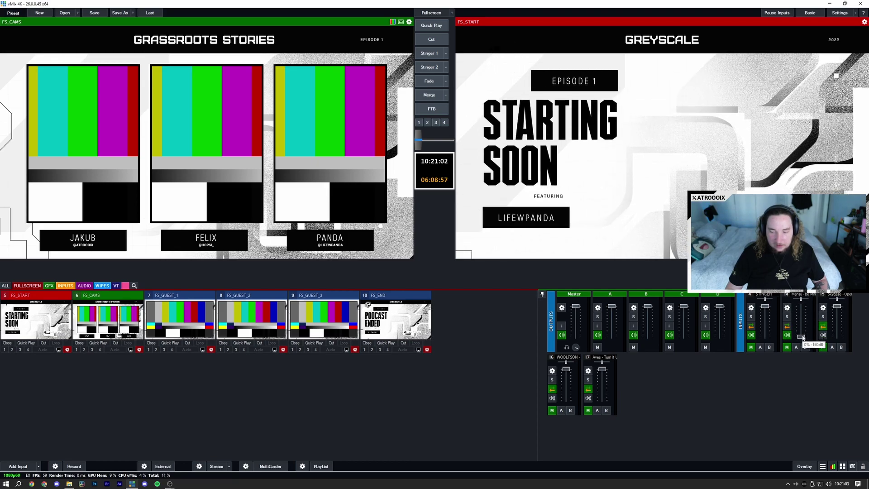
click(89, 287)
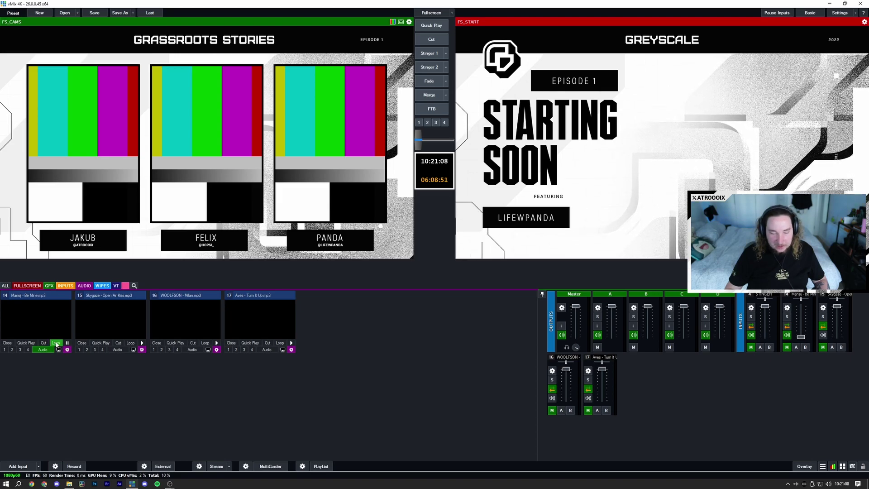
click(7, 286)
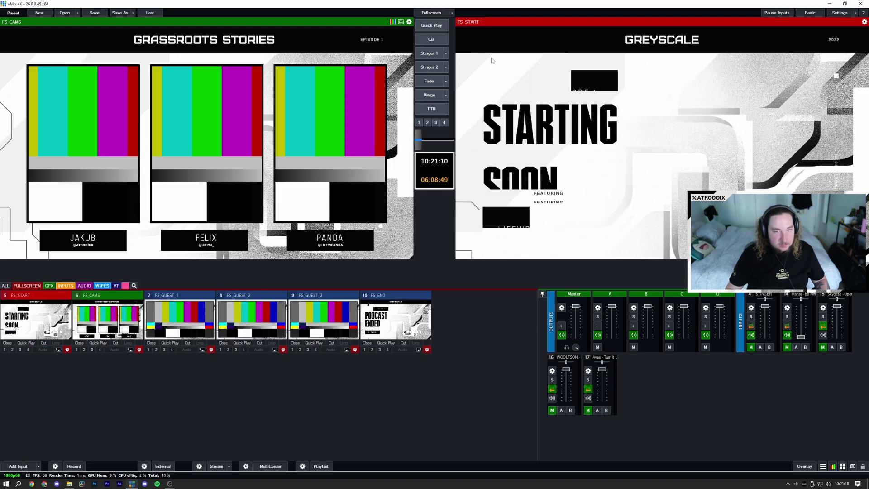
click(430, 67)
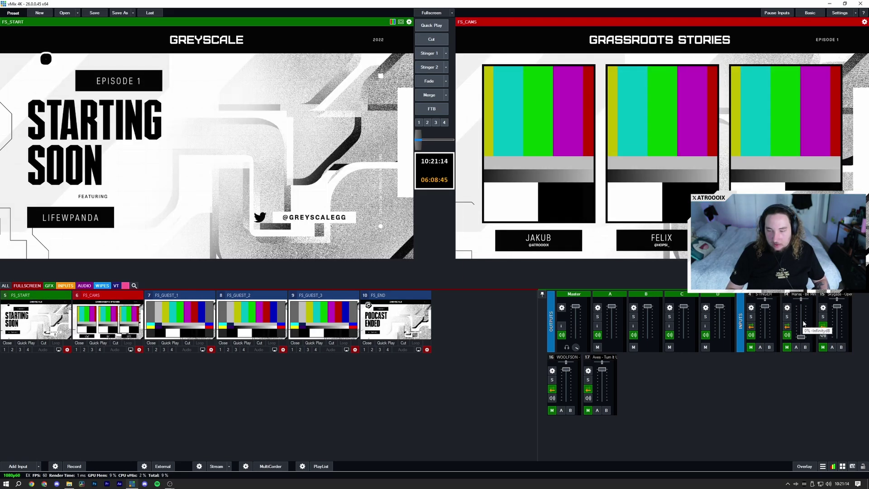
key(space)
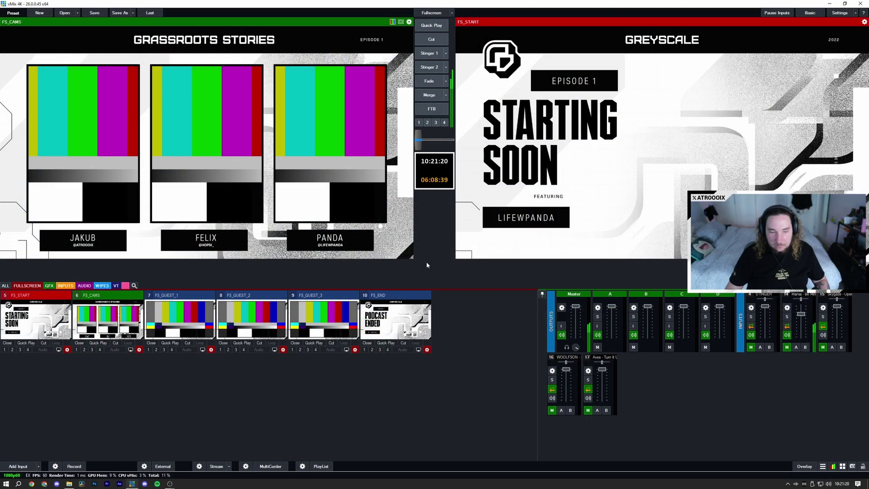
click(84, 285)
click(50, 302)
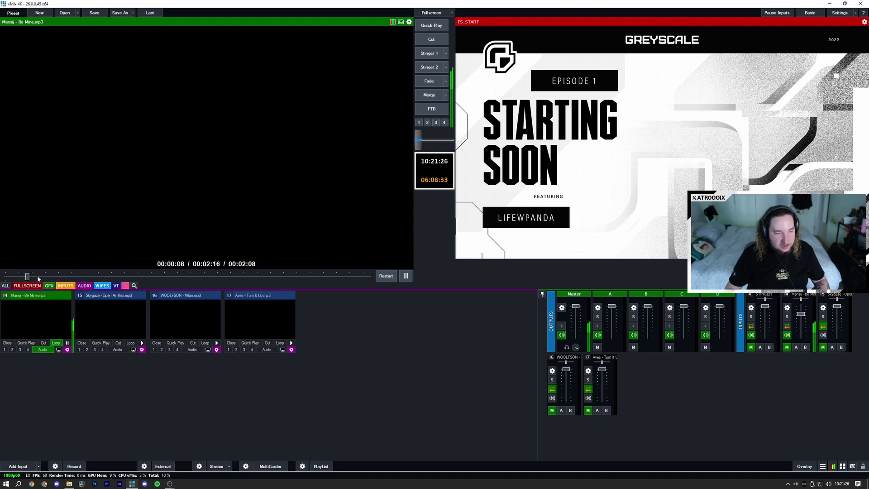
click(21, 286)
click(107, 312)
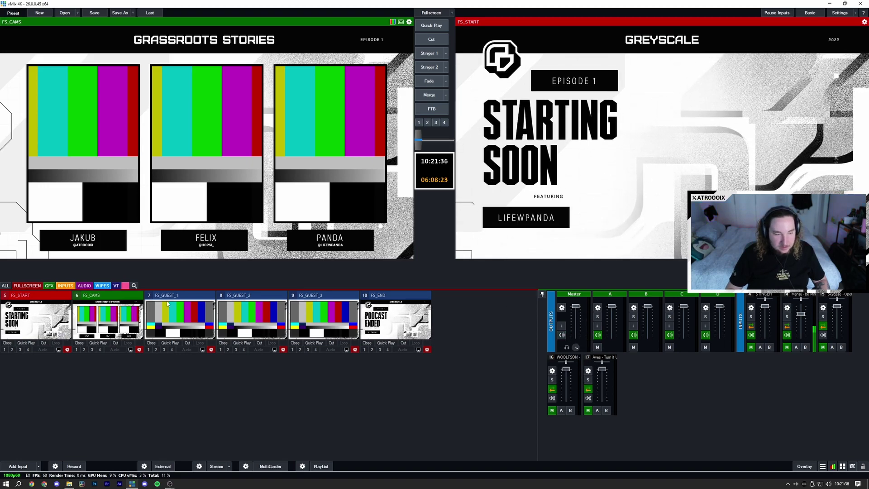
click(67, 349)
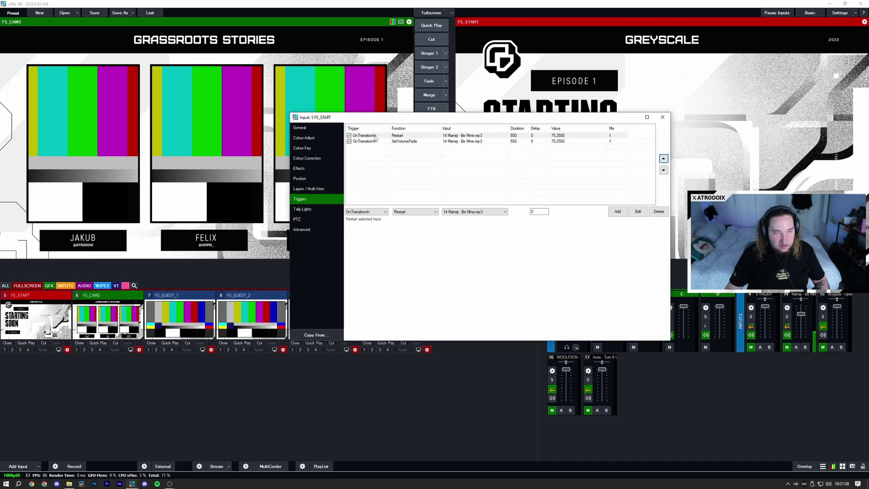
Step: Add an OnTransitionOut SetVolumeFade of Be Mine.mp3 to 0,2500, then close the settings
click(370, 142)
click(371, 212)
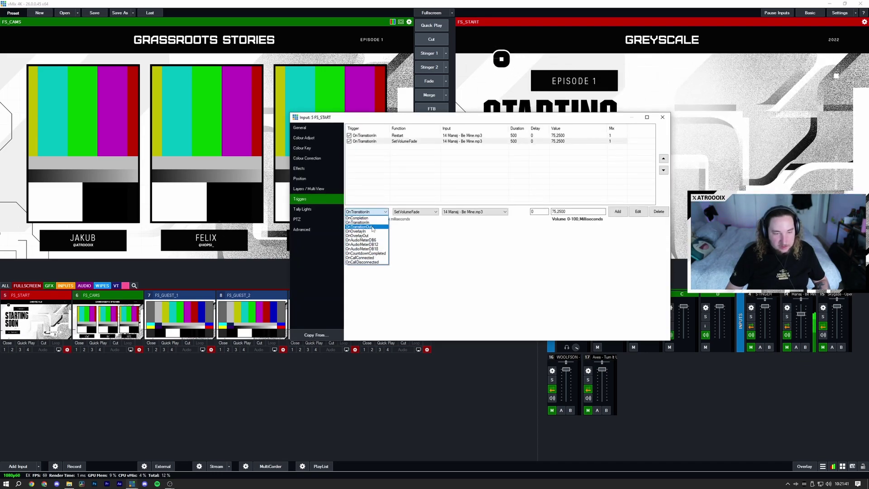
click(372, 226)
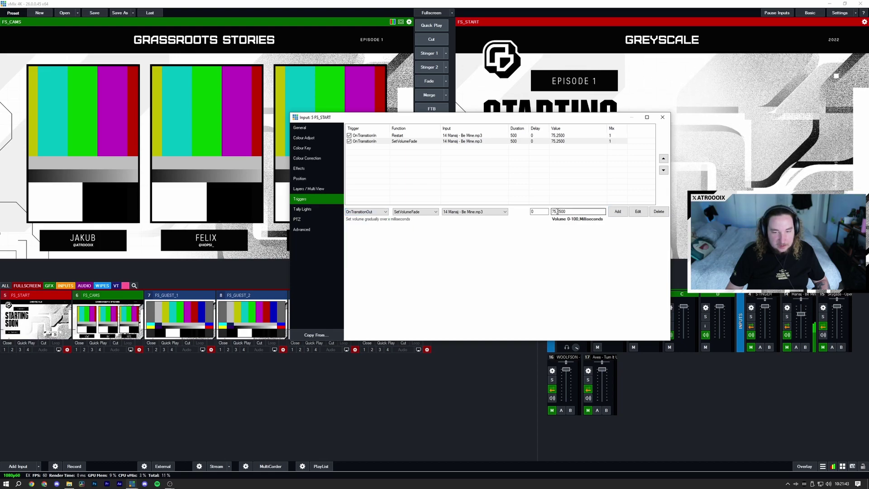
click(618, 211)
click(376, 147)
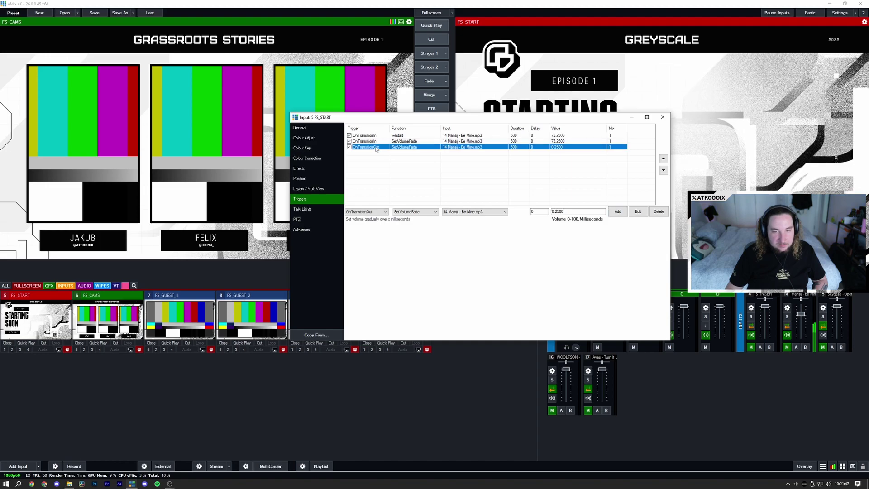
click(662, 118)
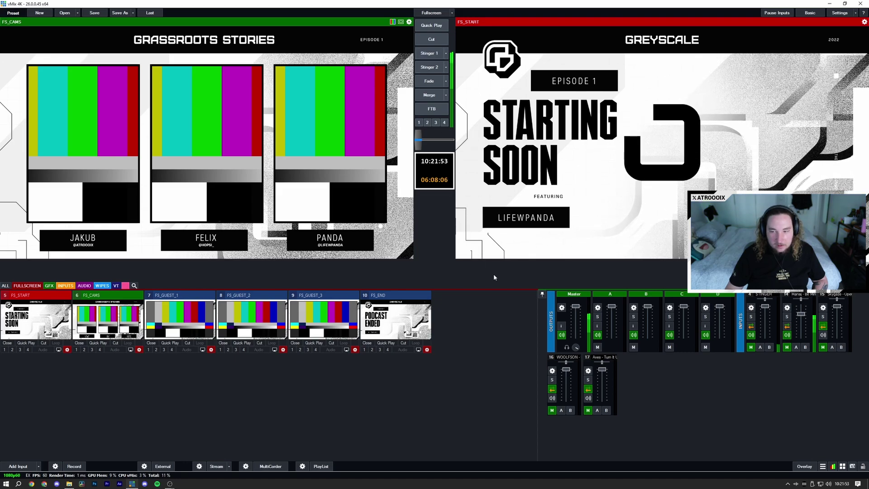
Step: Test the triggers: take FS_CAMS live, then send FS_START live with Stinger 1
key(space)
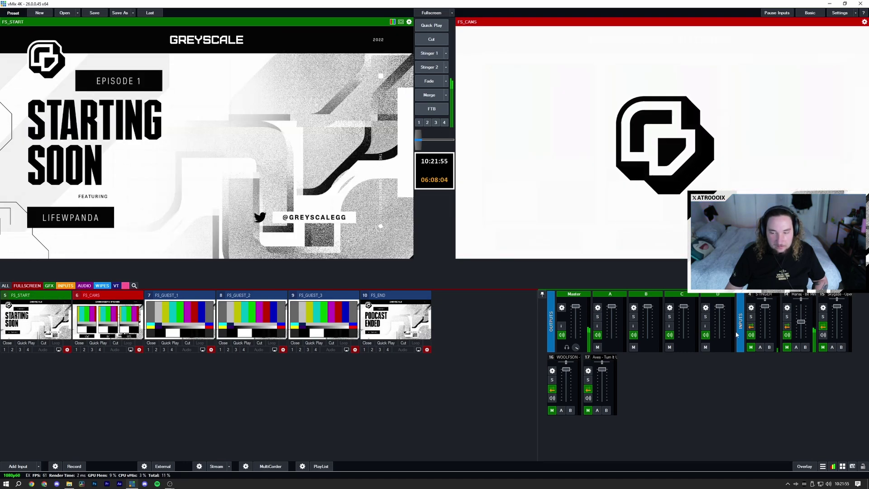
drag(804, 334, 803, 338)
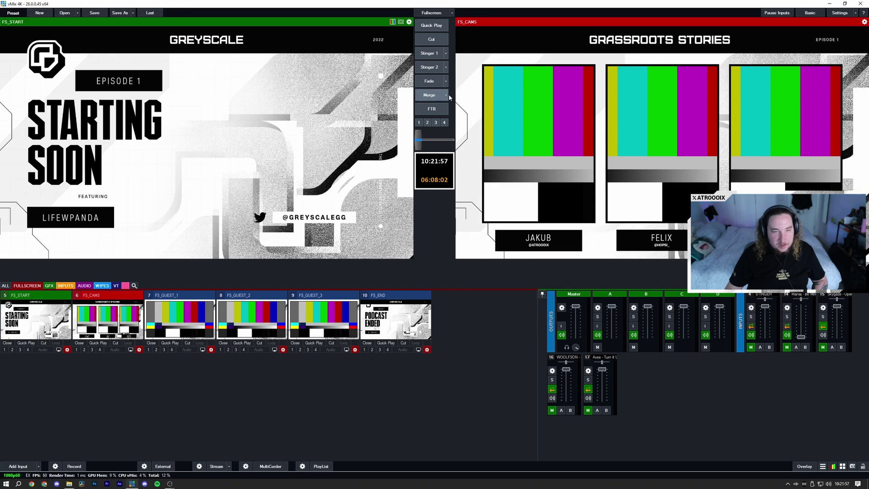
click(100, 287)
click(52, 317)
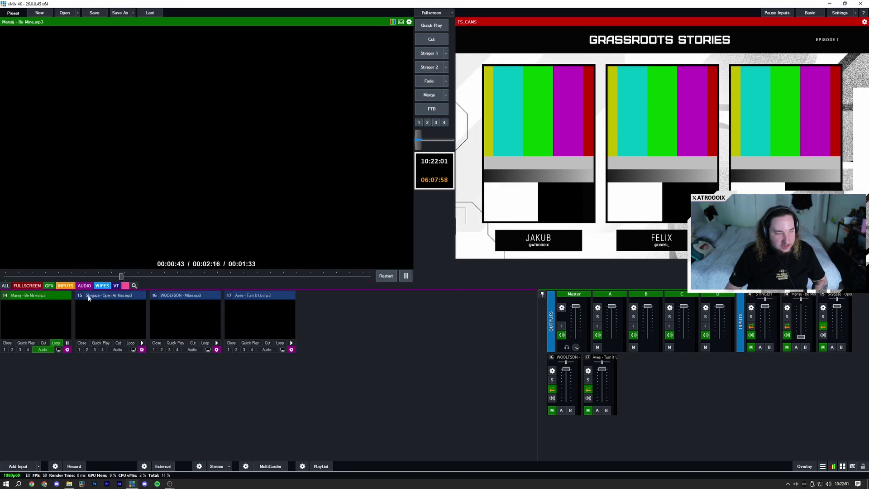
click(26, 286)
click(32, 304)
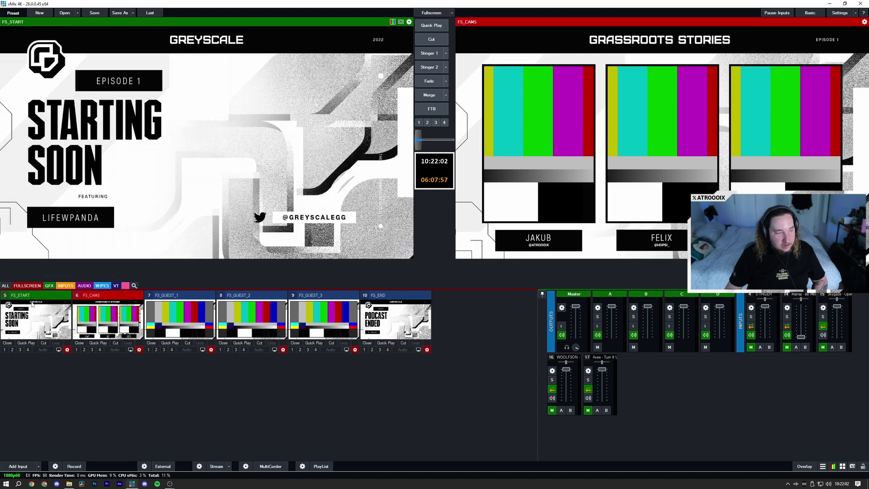
click(431, 54)
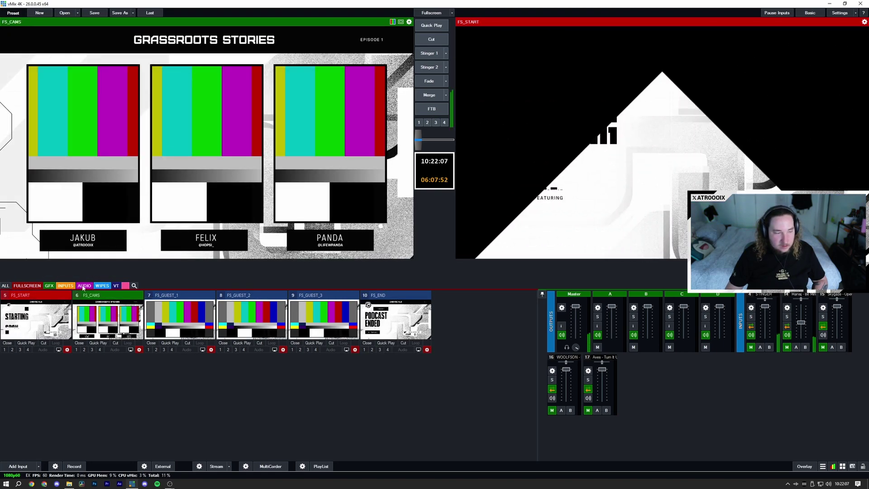
Step: Check Be Mine restarted, stinger FS_CAMS live, and reopen FS_START's trigger settings
click(83, 287)
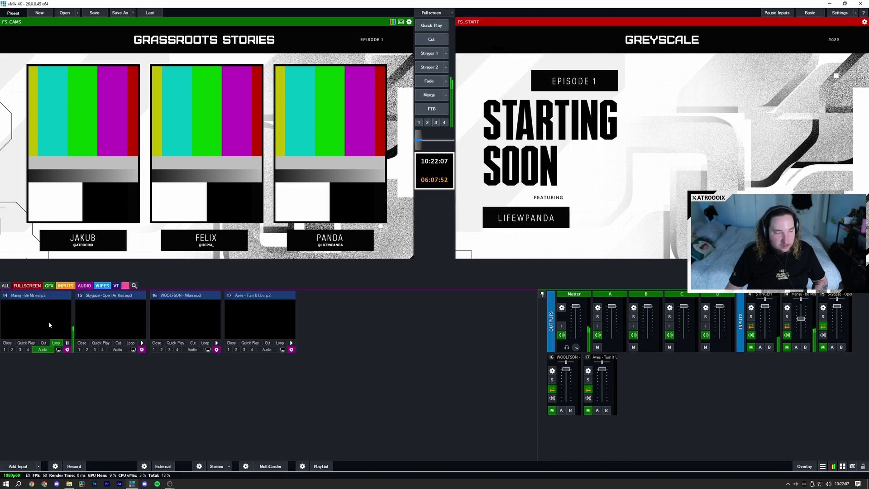
click(49, 324)
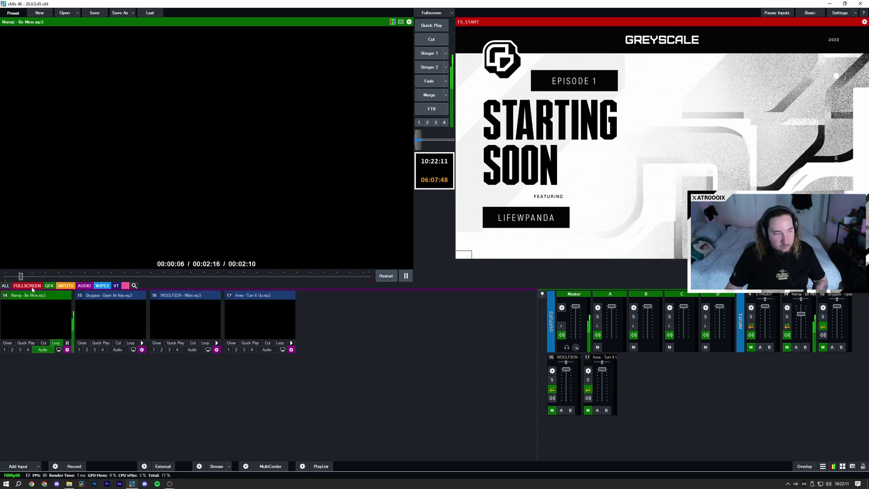
click(31, 288)
click(108, 319)
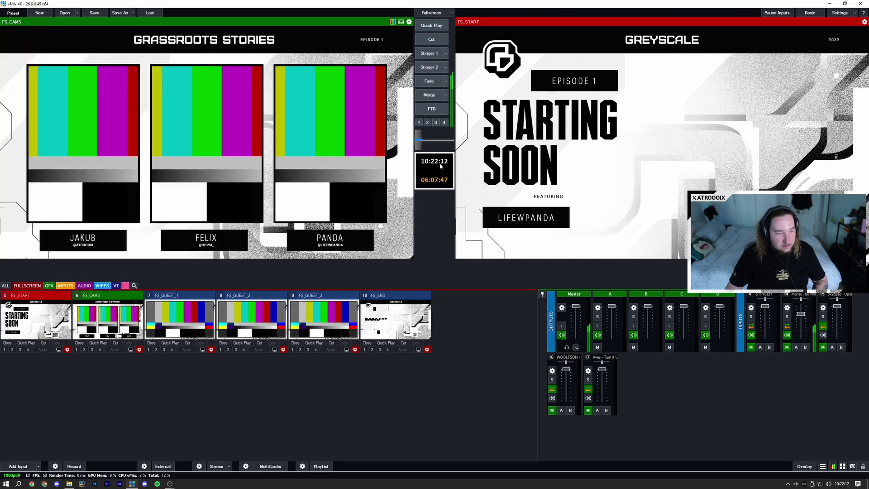
click(434, 55)
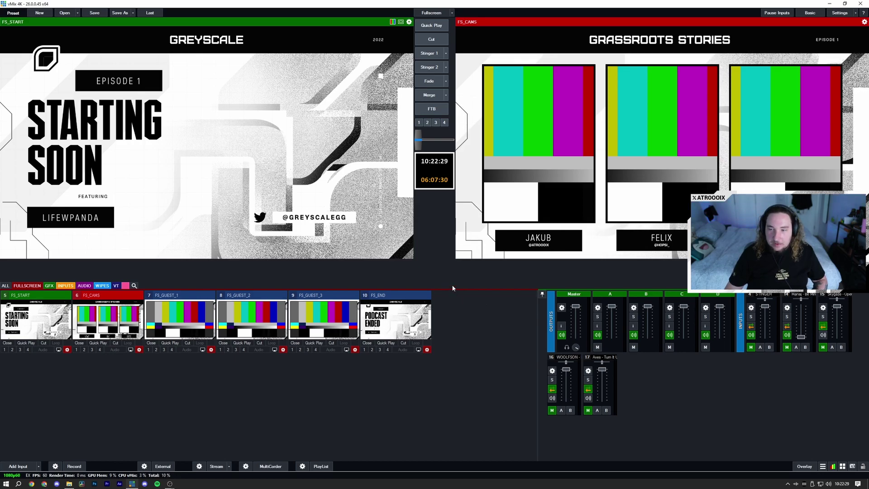
click(67, 349)
Step: Keep OnTransitionOut as the event and browse the All-category function list
click(316, 199)
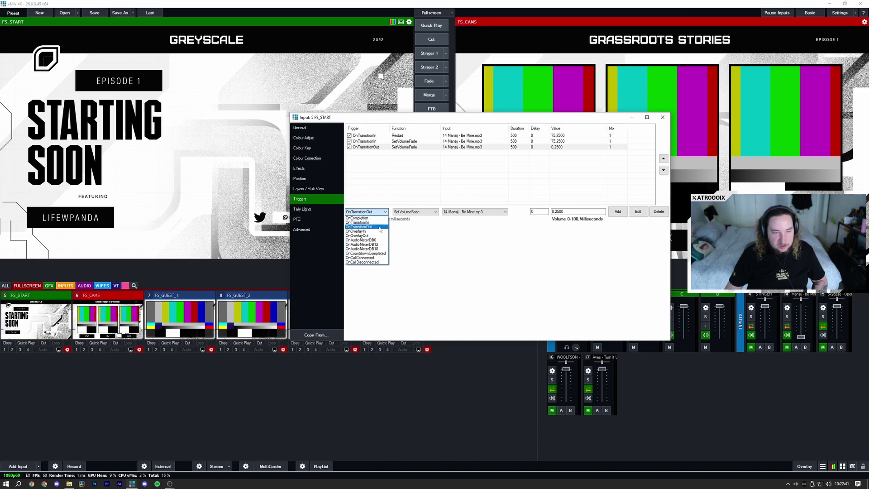
click(416, 212)
click(417, 213)
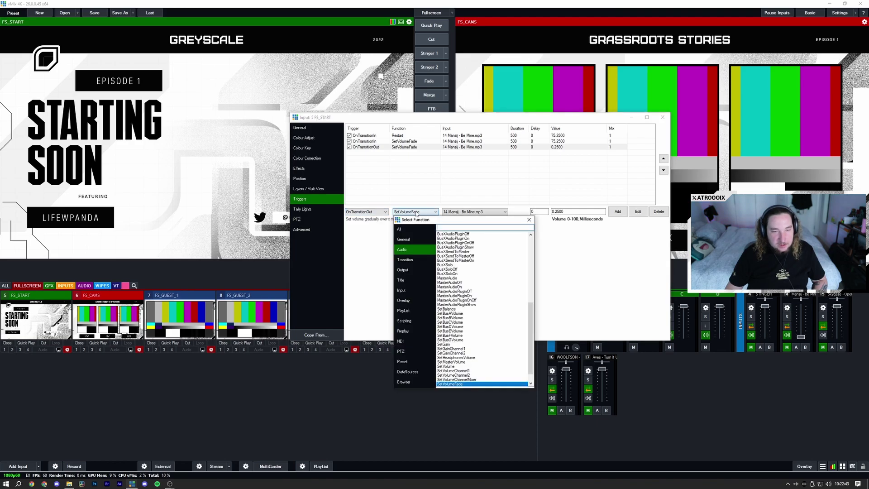
click(420, 229)
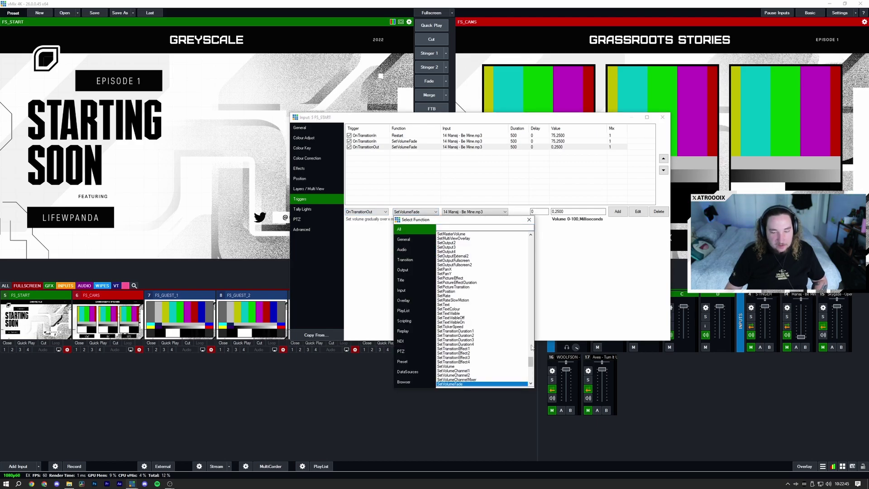
scroll(532, 347, up, 10)
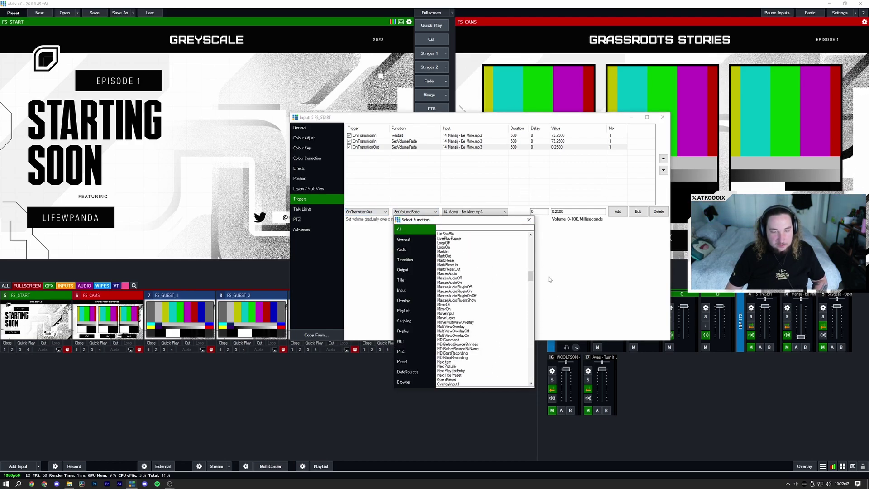
drag(531, 277, 534, 236)
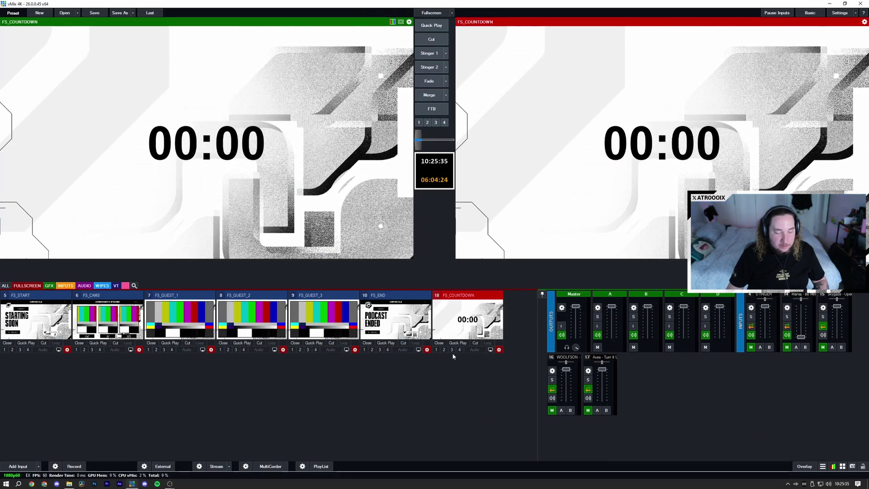
Step: Open GFX_TIMER's trigger settings and choose OnCountdownCompleted as the event
click(50, 286)
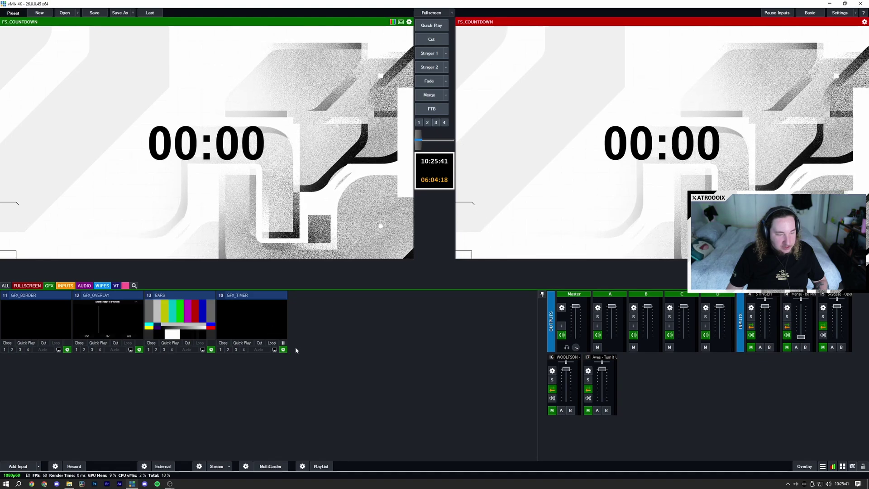
click(283, 350)
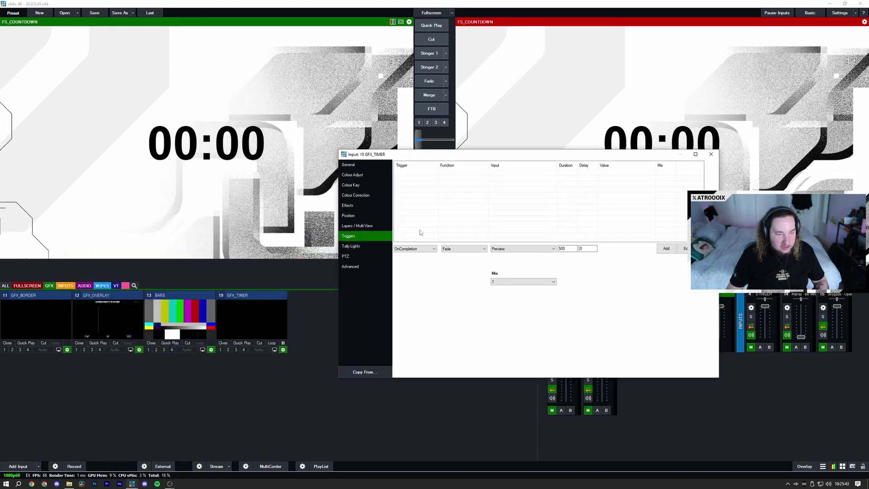
click(411, 250)
click(416, 291)
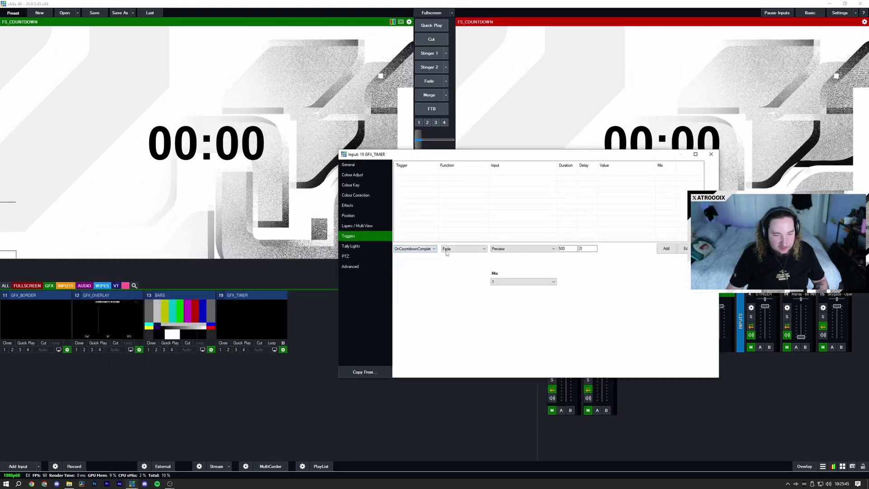
Step: Set the function to Stinger1 targeting 6 FS_CAMS and add the trigger
click(464, 248)
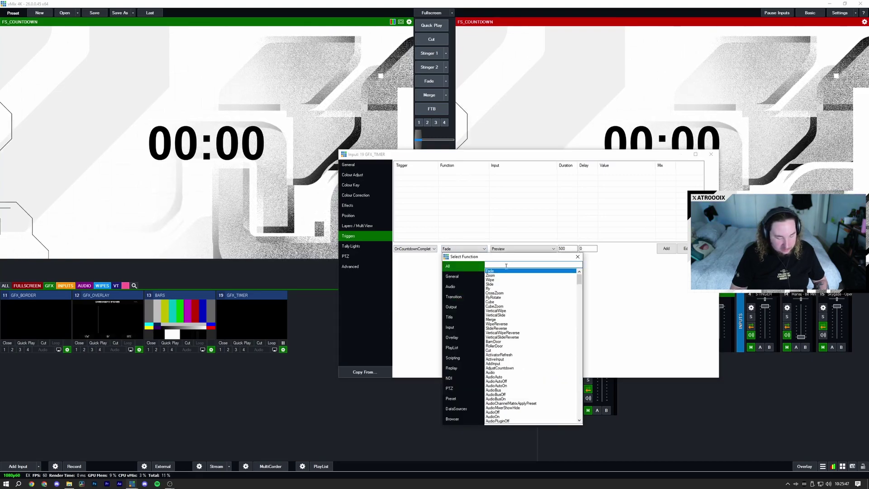
text(stinger)
double_click(492, 270)
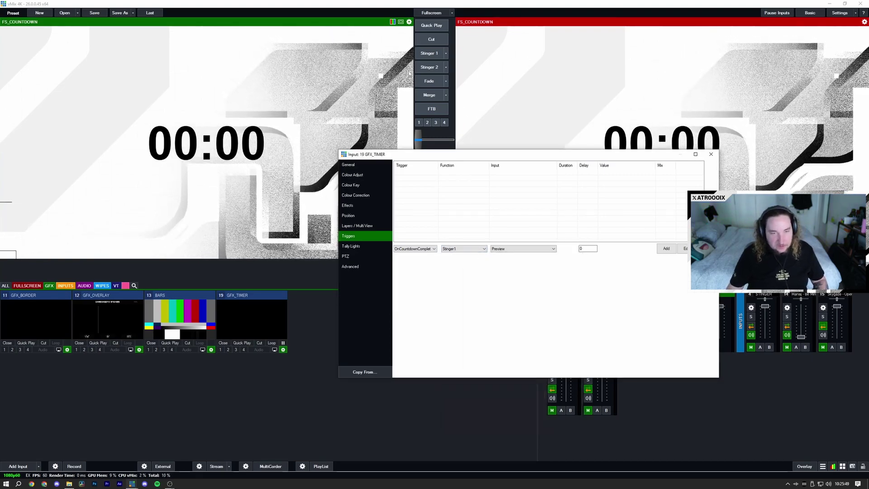
click(508, 253)
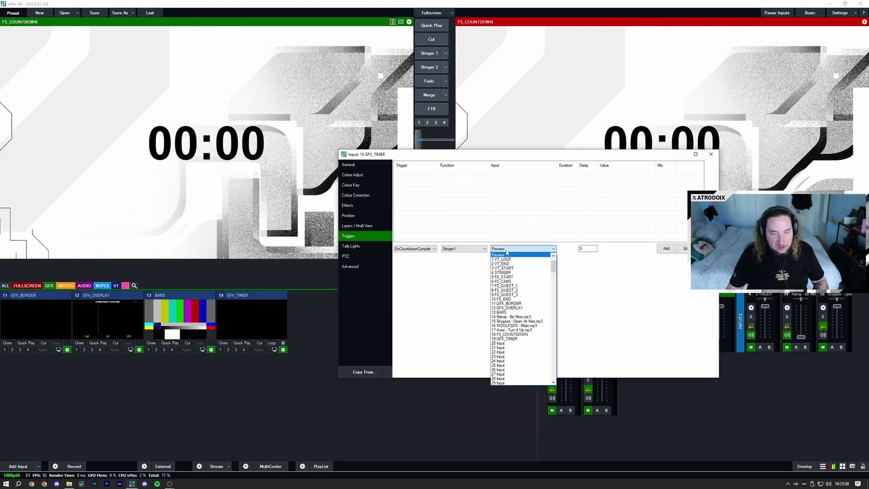
click(520, 277)
click(667, 248)
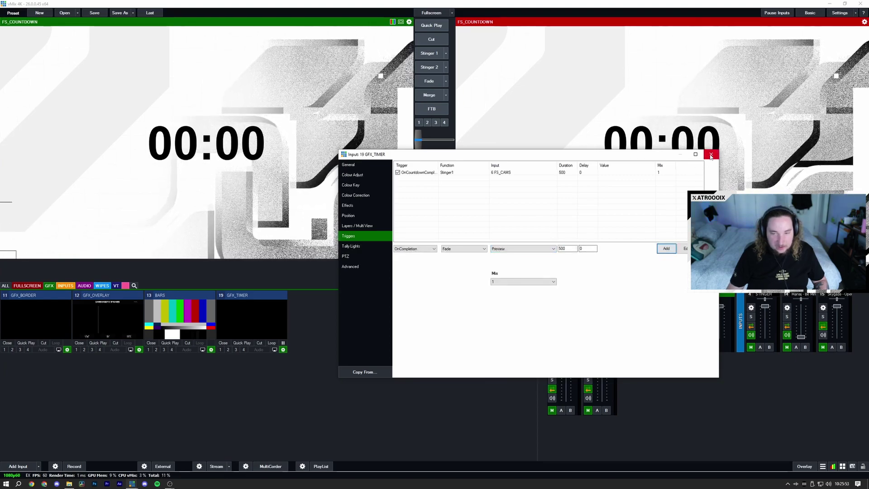
Step: Set the GFX_TIMER countdown duration to 00:00:05 in the Title Editor
click(711, 154)
right_click(292, 162)
click(308, 166)
click(530, 262)
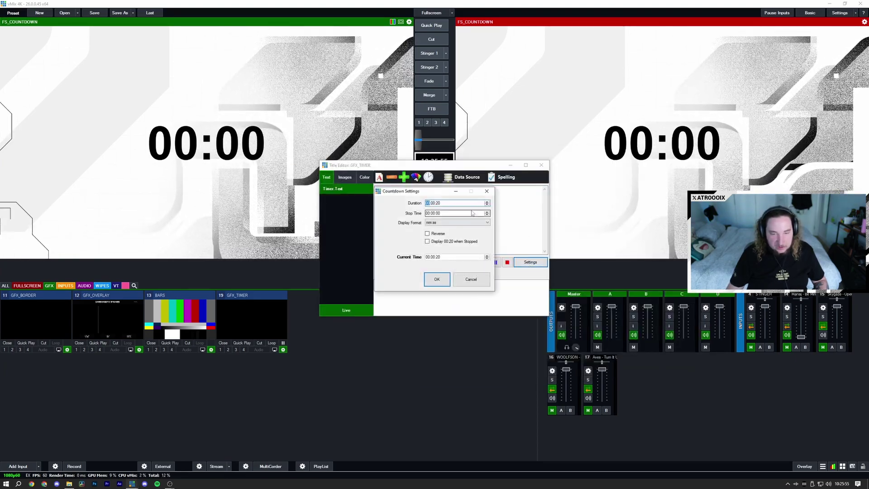
click(437, 203)
text(05)
key(Return)
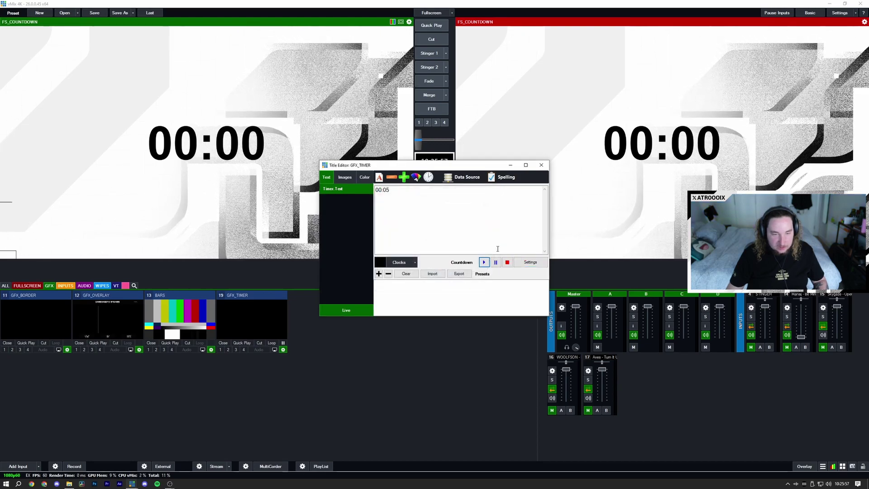
Step: Start the 5-second countdown and show all inputs
click(542, 165)
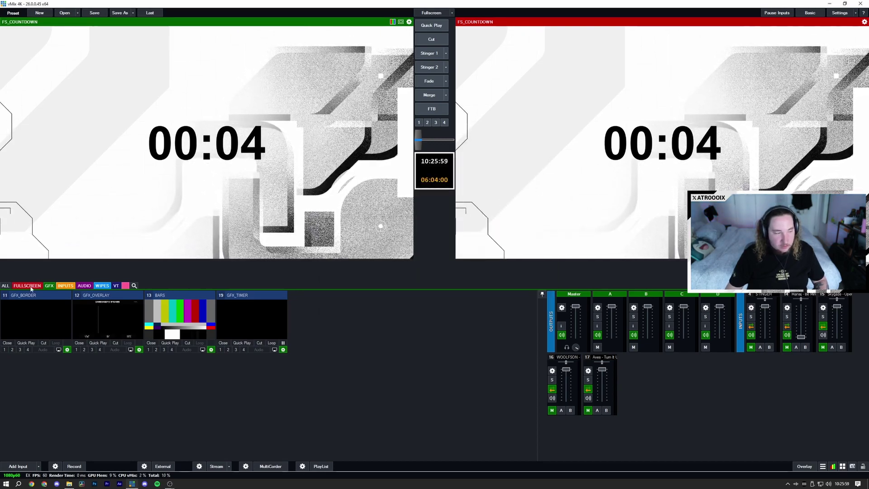
click(6, 286)
click(181, 322)
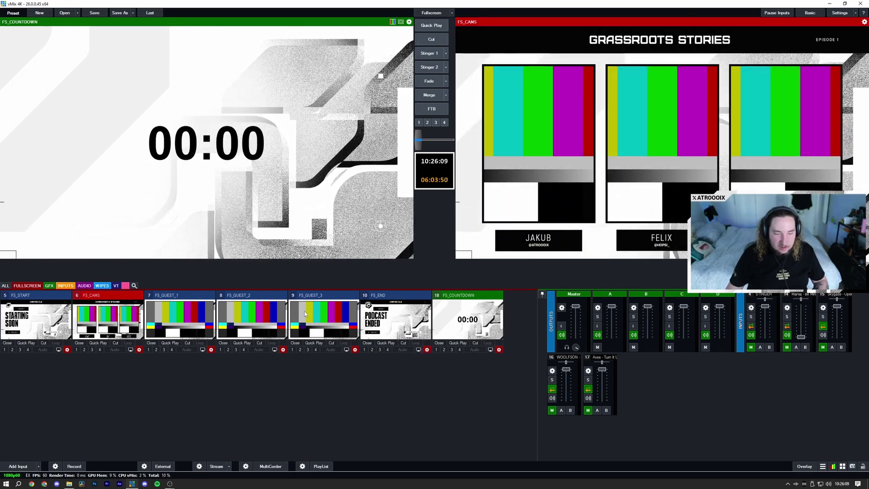
Step: Open FS_GUEST_1's Triggers settings, keeping the default OnCompletion event and Fade function
click(210, 350)
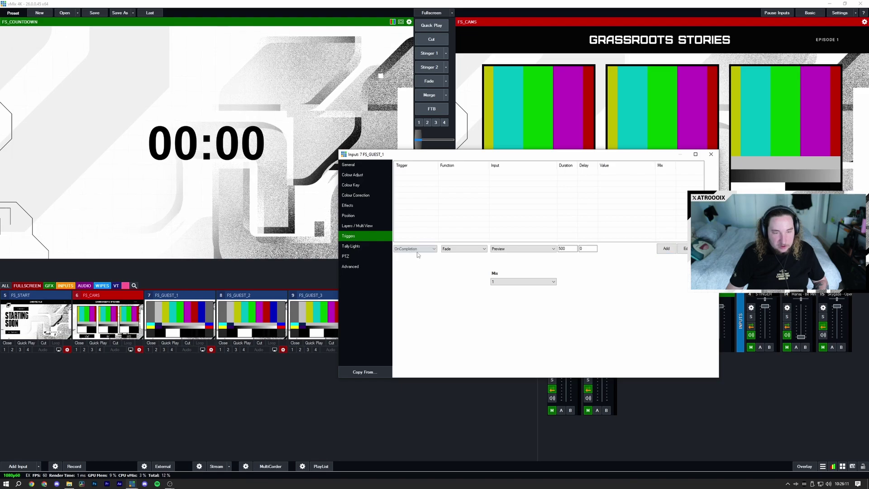
click(416, 249)
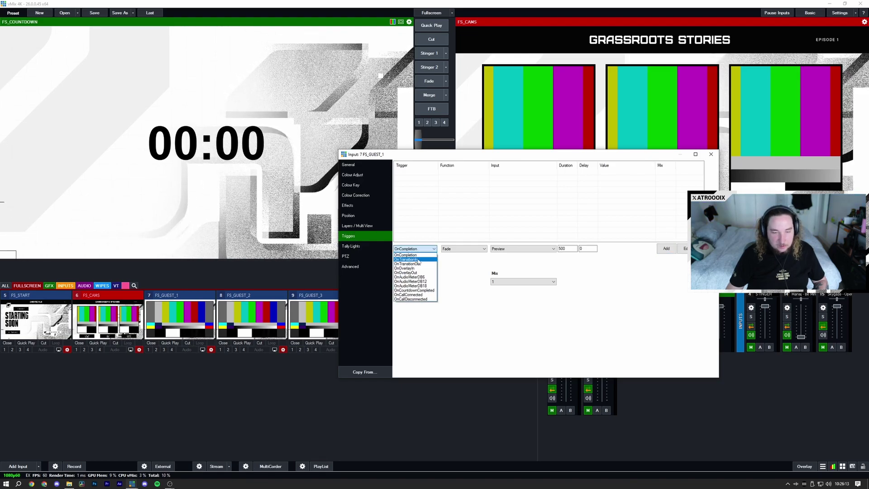
click(416, 254)
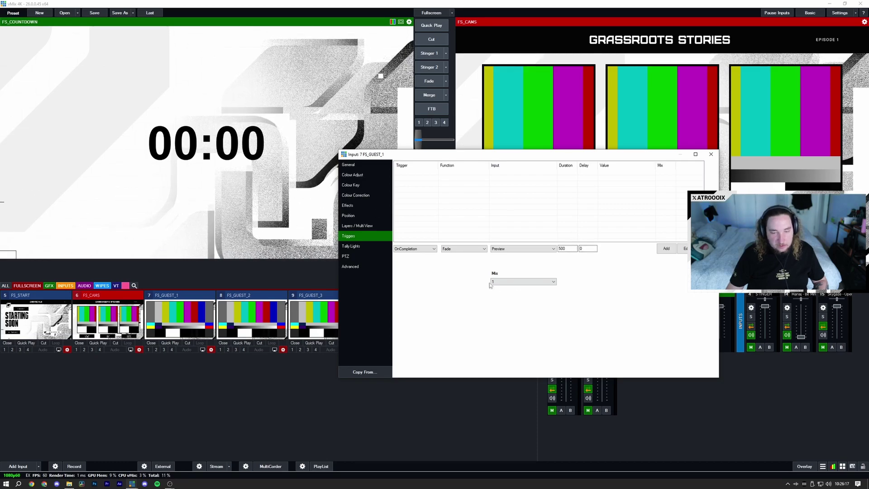
click(462, 250)
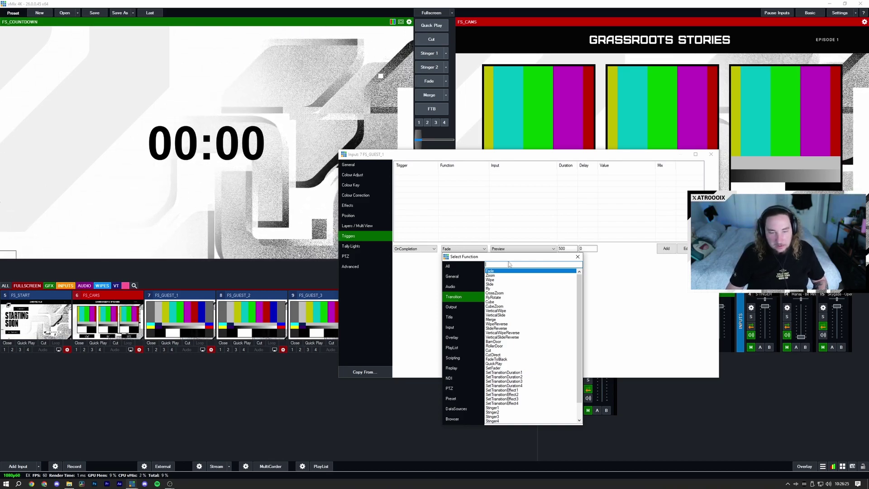
scroll(552, 318, down, 1)
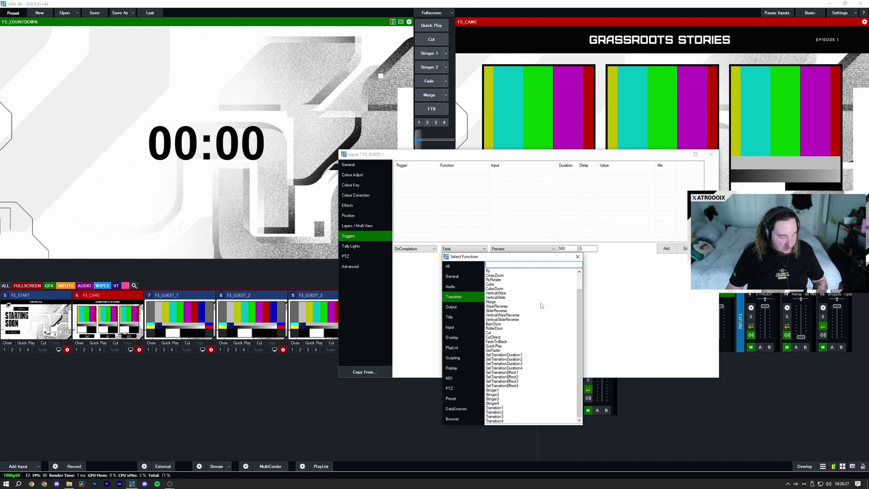
click(587, 256)
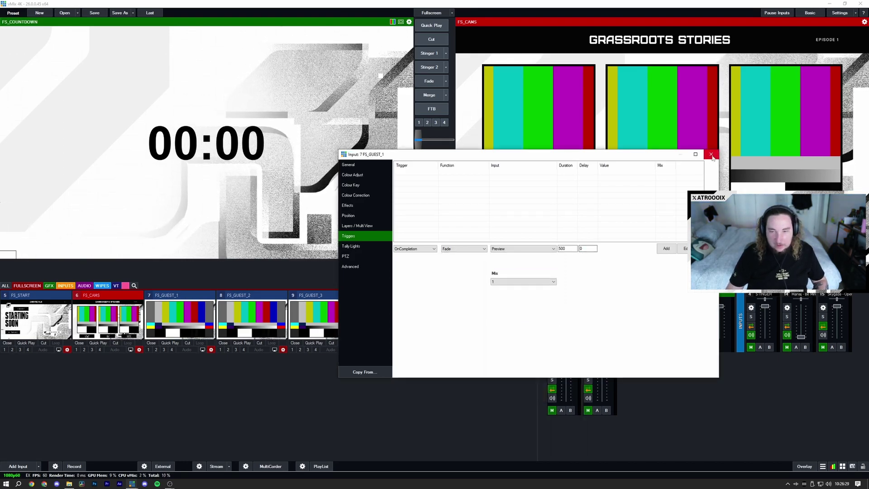